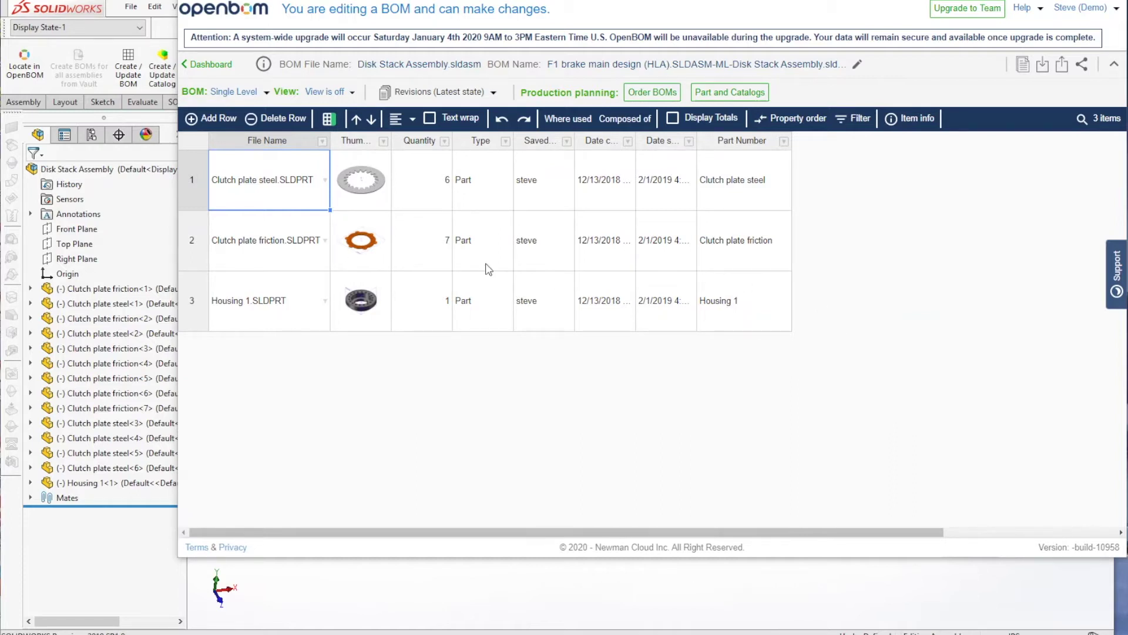
- Review the File Name and Part Number column property details in the BOM
left_click(322, 144)
left_click(355, 158)
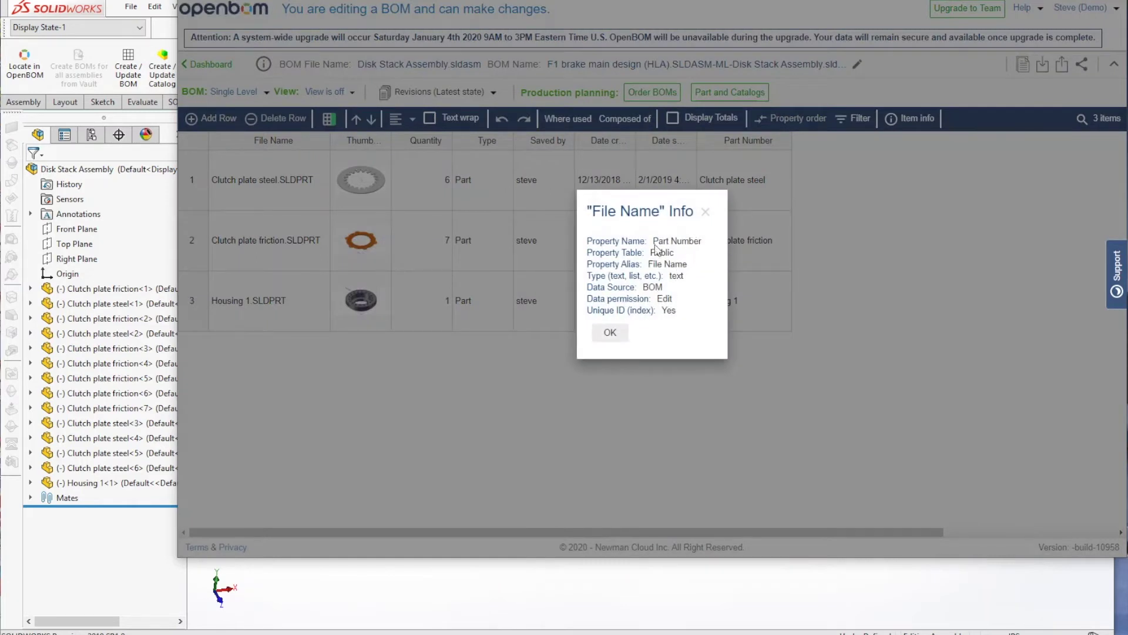
left_click(706, 212)
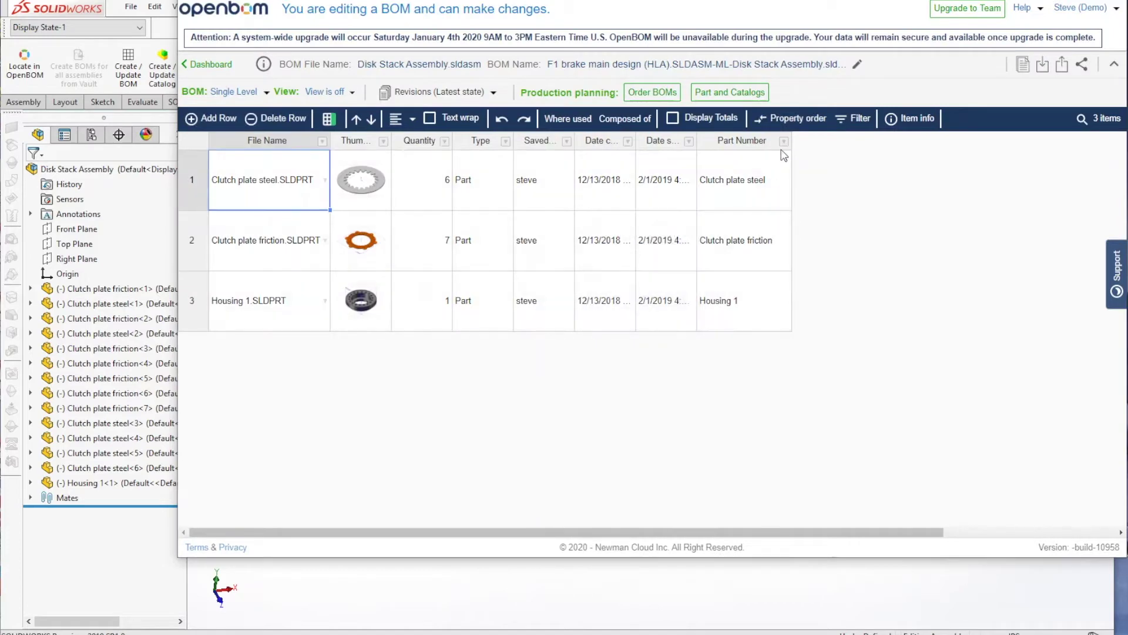
left_click(784, 141)
left_click(795, 157)
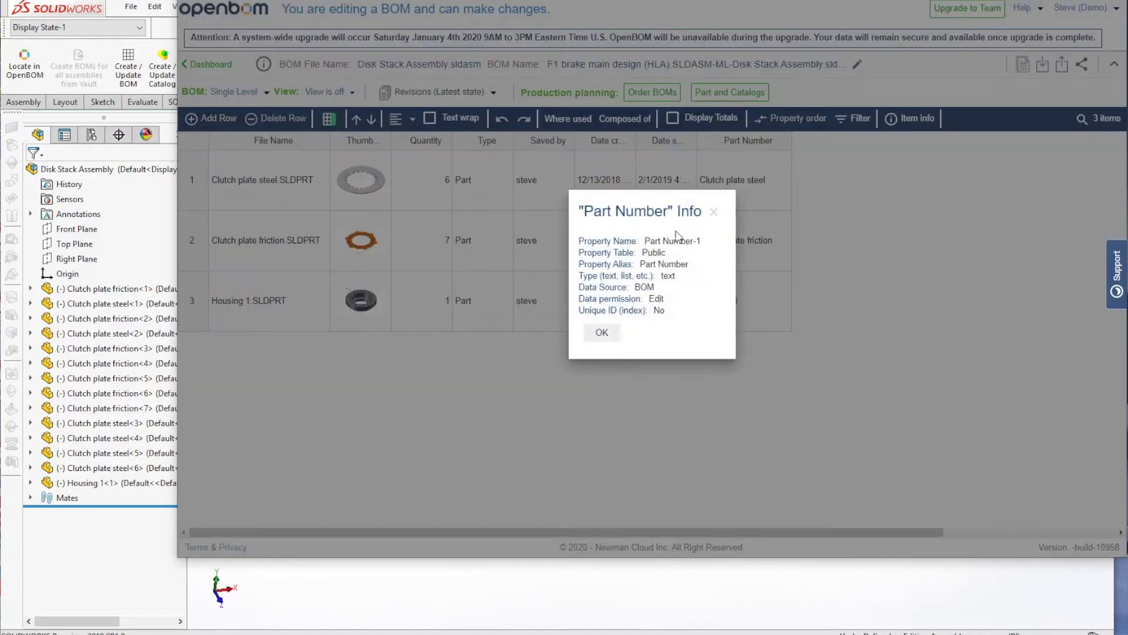
left_click(713, 213)
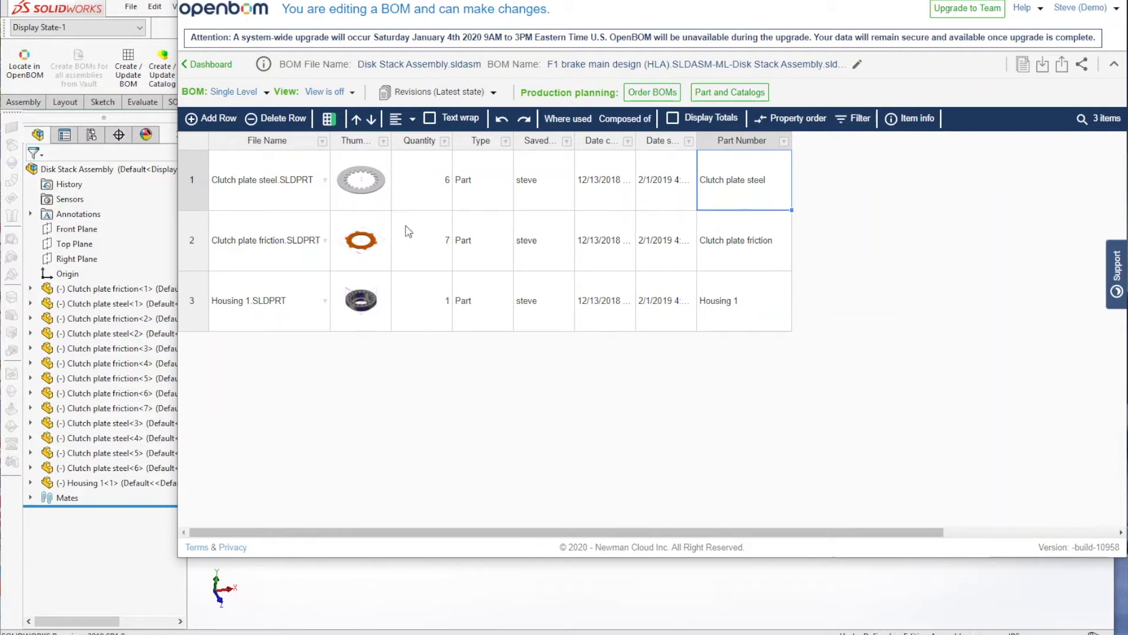
- View the Clutch plate steel item details without saving, then switch to the SOLIDWORKS assembly window
left_click(197, 164)
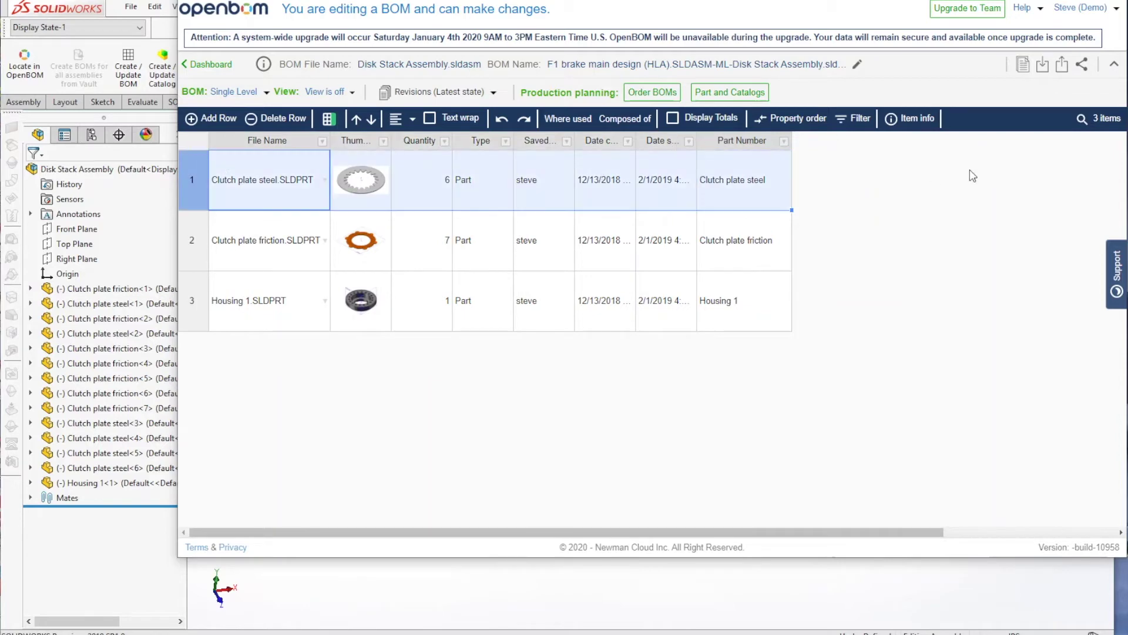
left_click(910, 118)
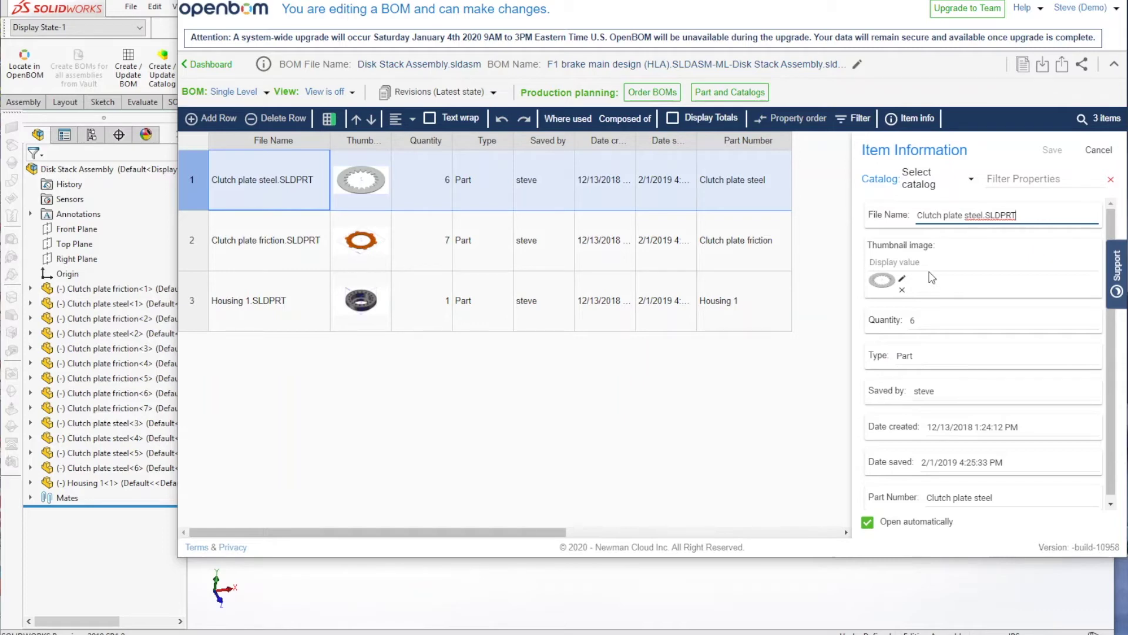
left_click(1097, 151)
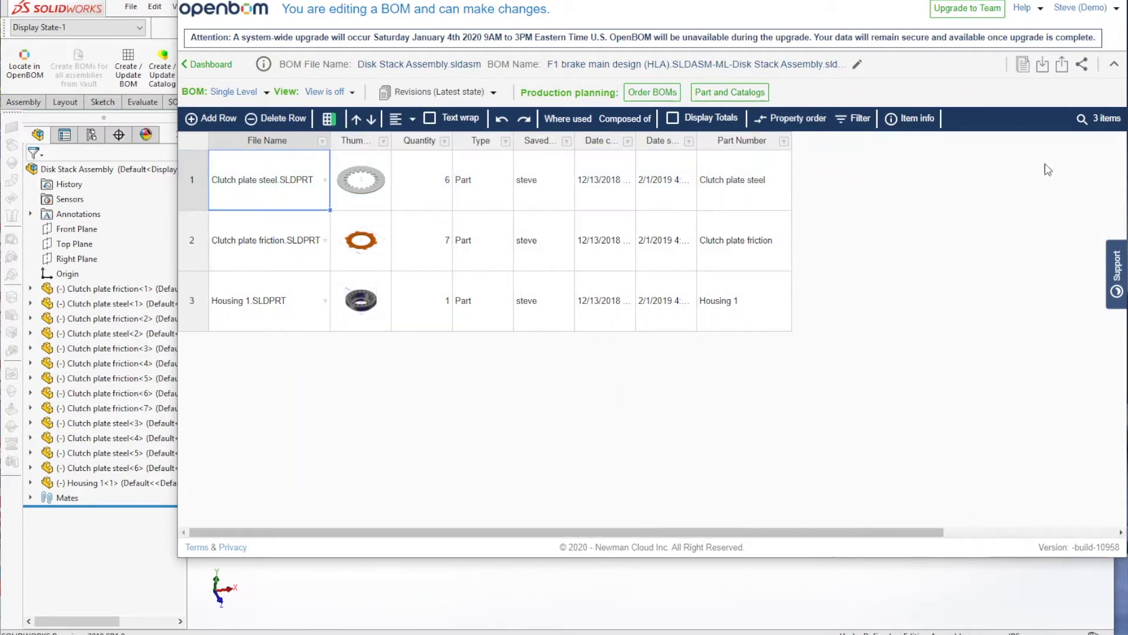
left_click(804, 609)
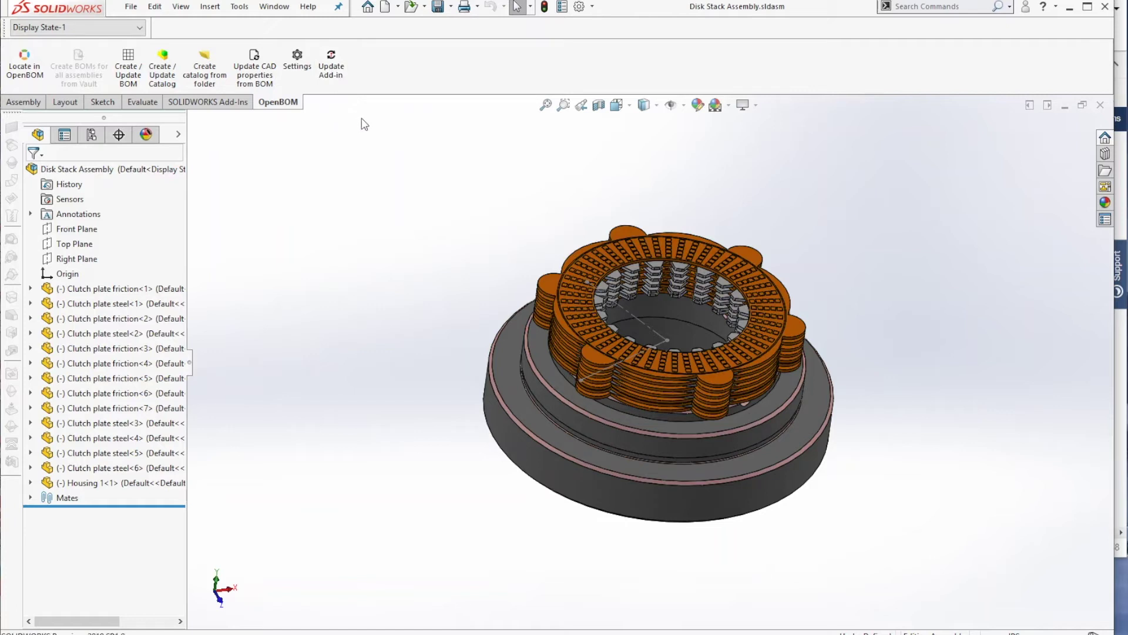
- Start the OpenBOM add-in update and close SOLIDWORKS so it can install
left_click(336, 81)
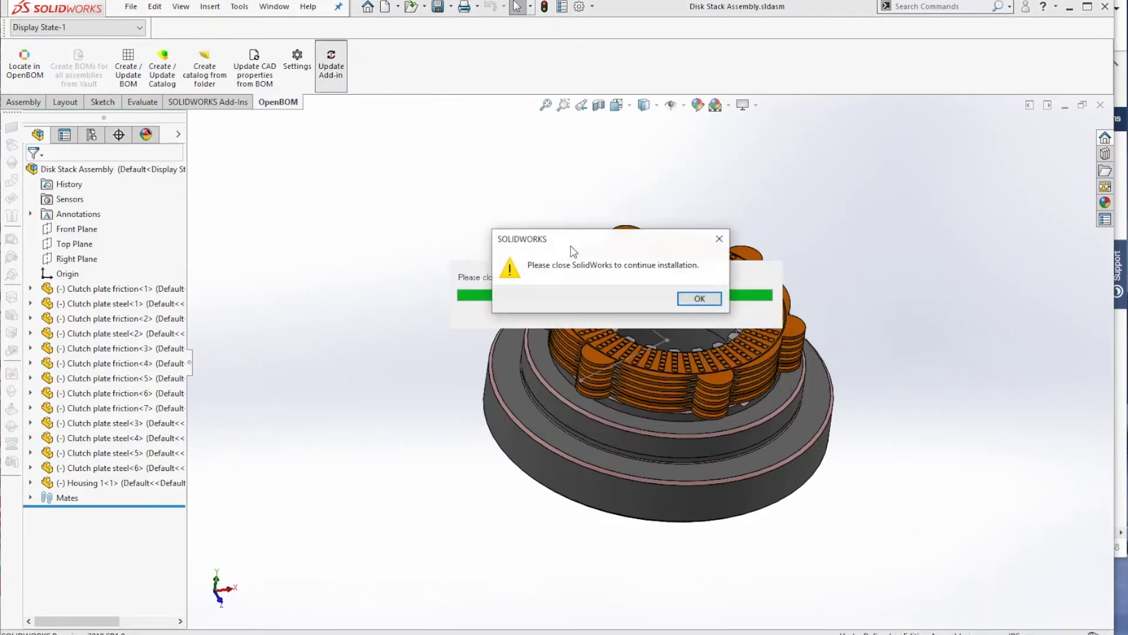
left_click(705, 299)
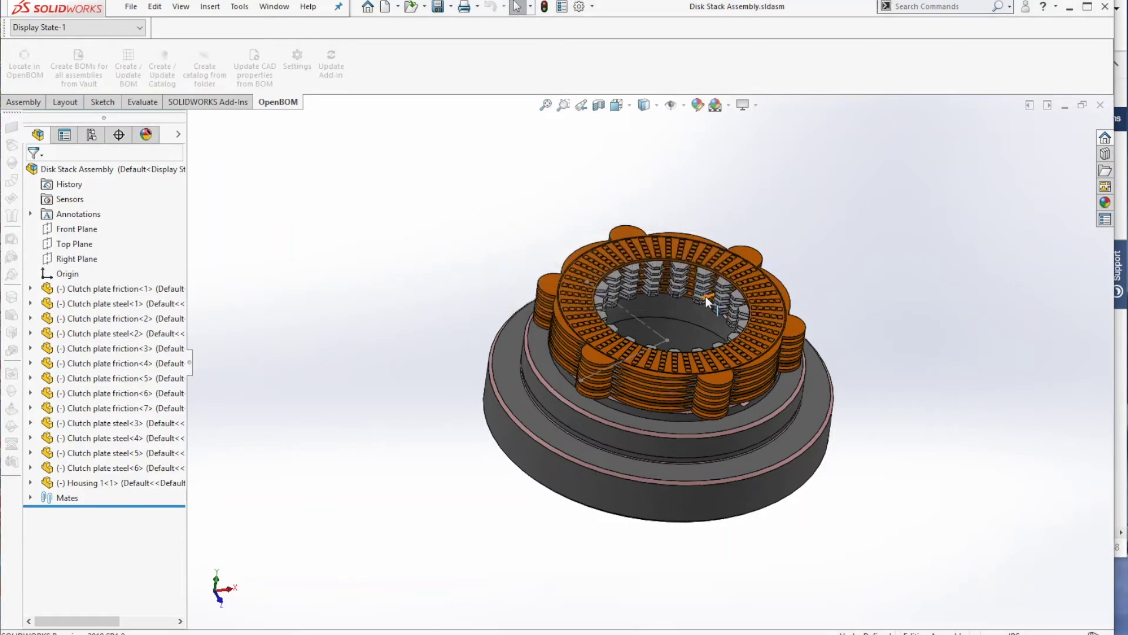
left_click(1104, 7)
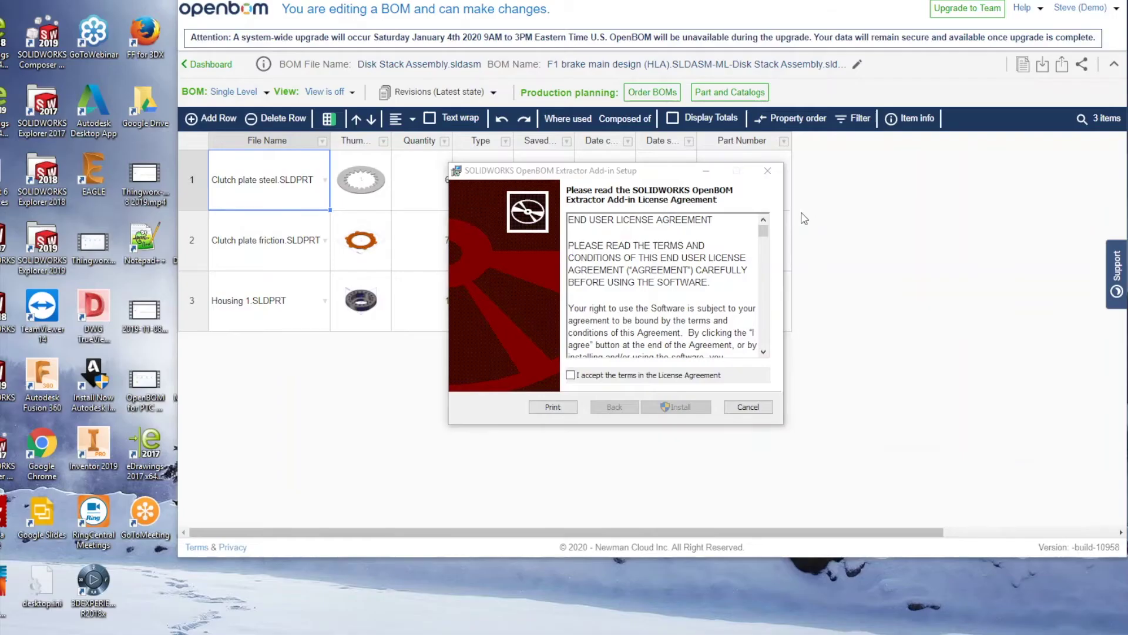
- Install the updated OpenBOM Extractor add-in and finish the setup wizard
left_click(678, 409)
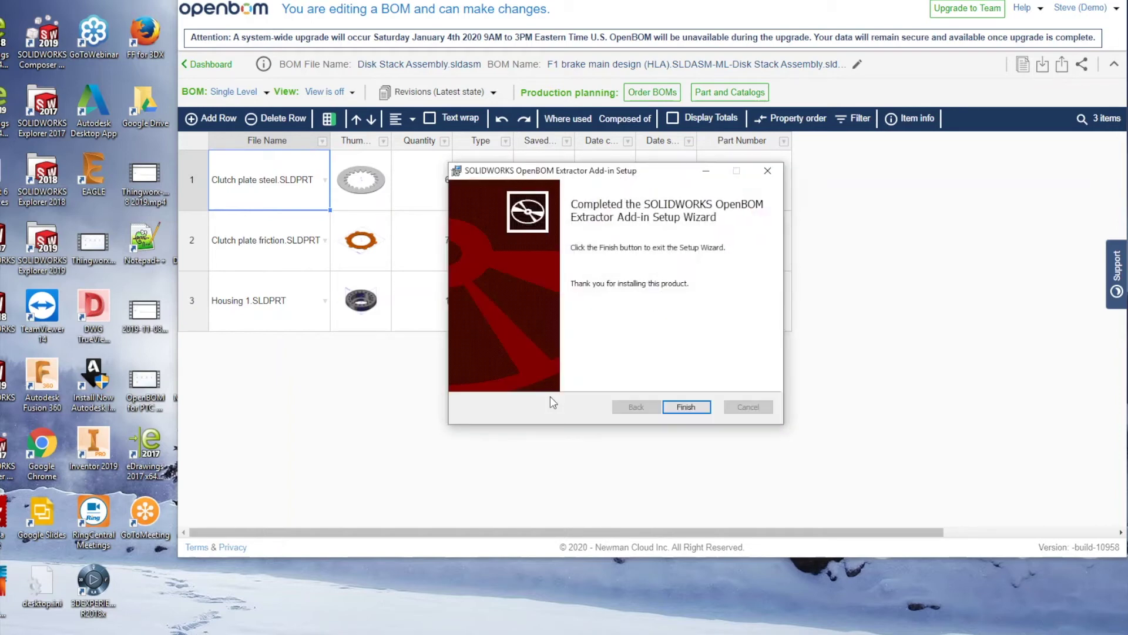
left_click(686, 407)
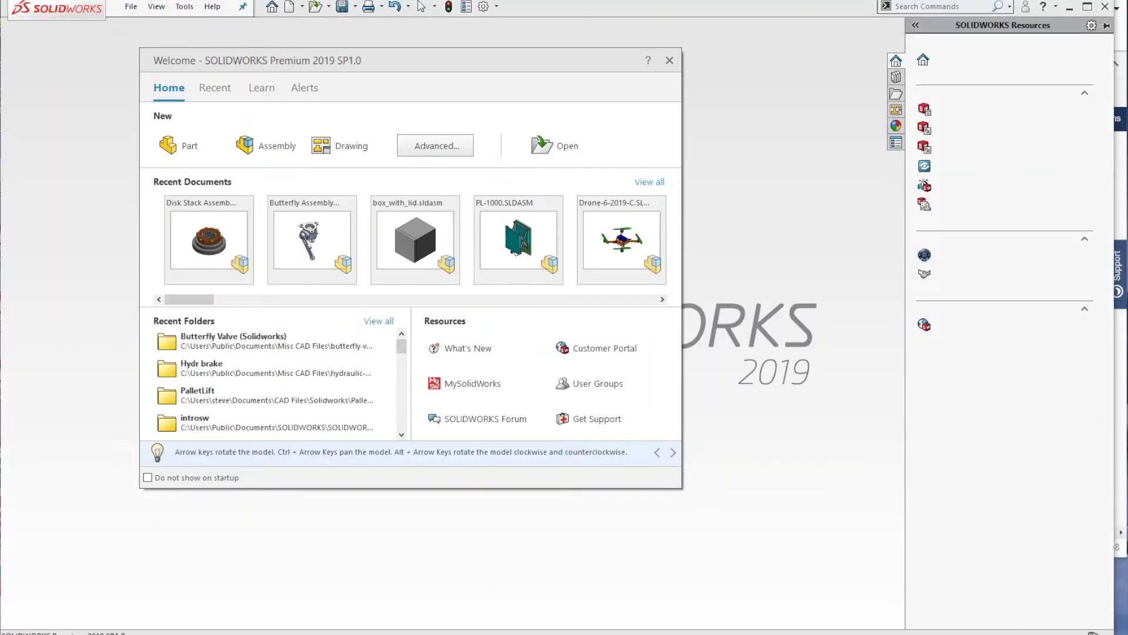
- Reopen Disk Stack Assembly from the Welcome dialog's recent documents and bring its window forward
left_click(182, 251)
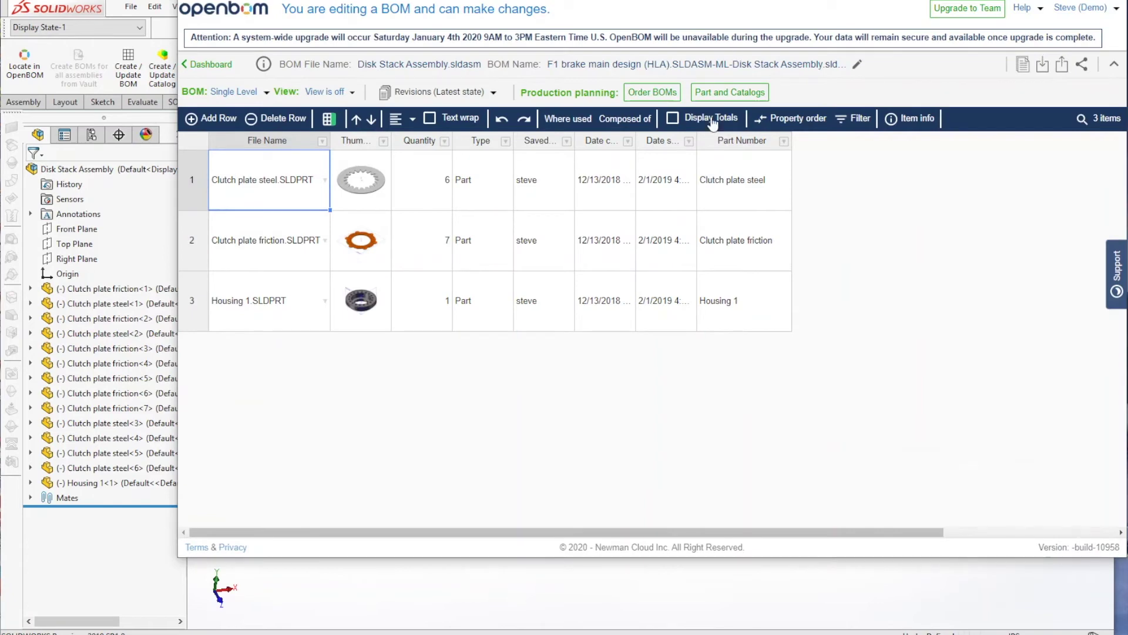
left_click(446, 617)
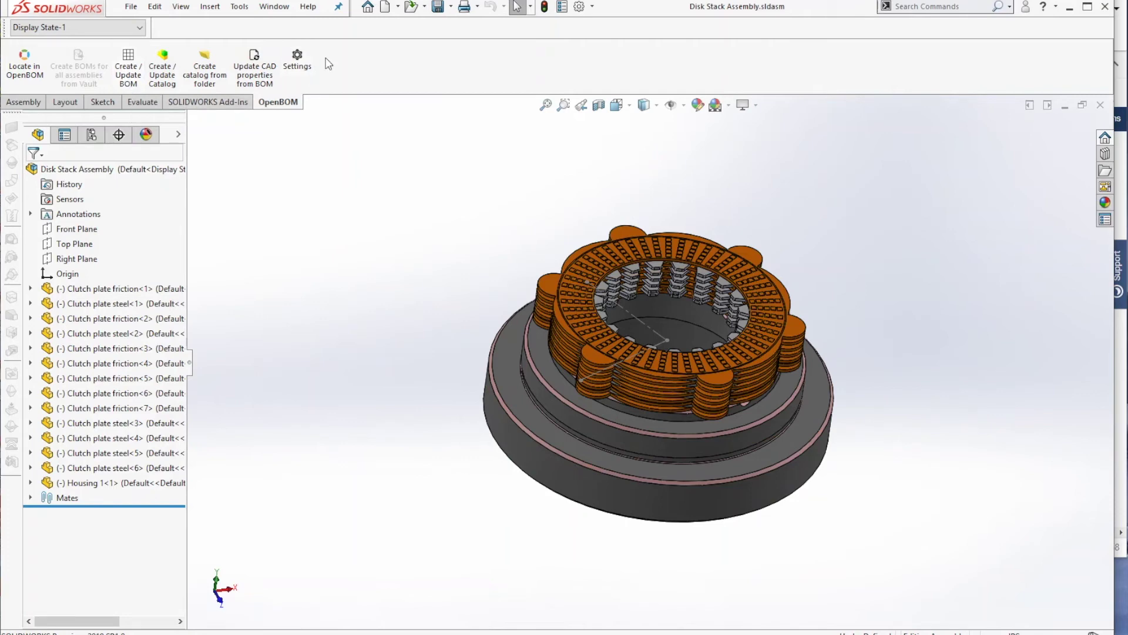
- Create / Update the Disk Stack Assembly BOM in OpenBOM and open it from the success message
left_click(297, 59)
left_click(127, 82)
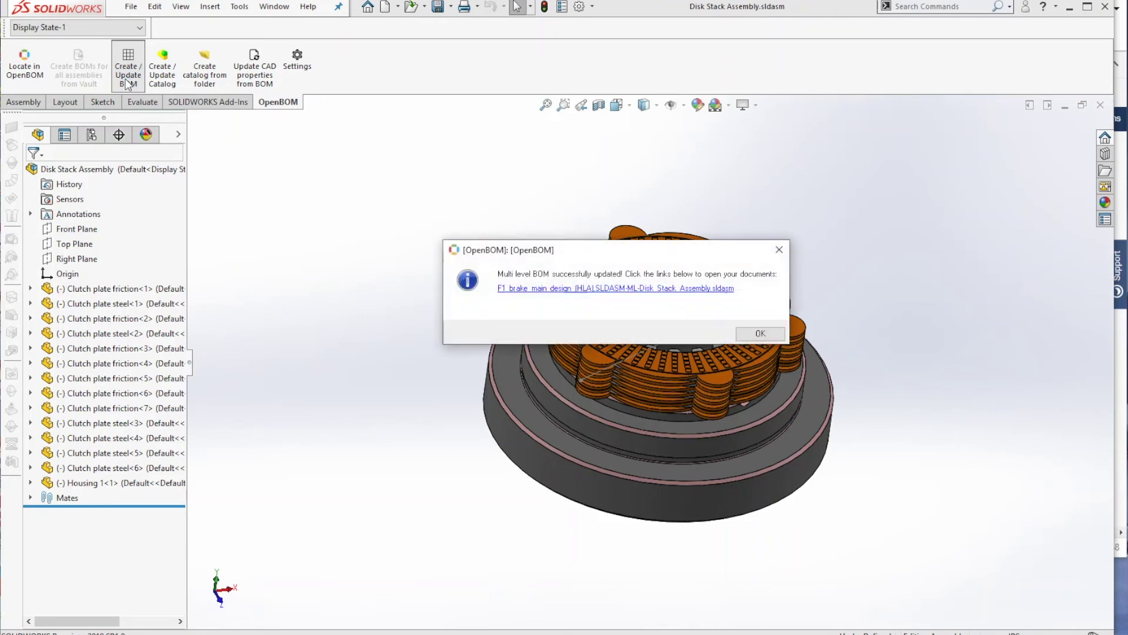
left_click(640, 290)
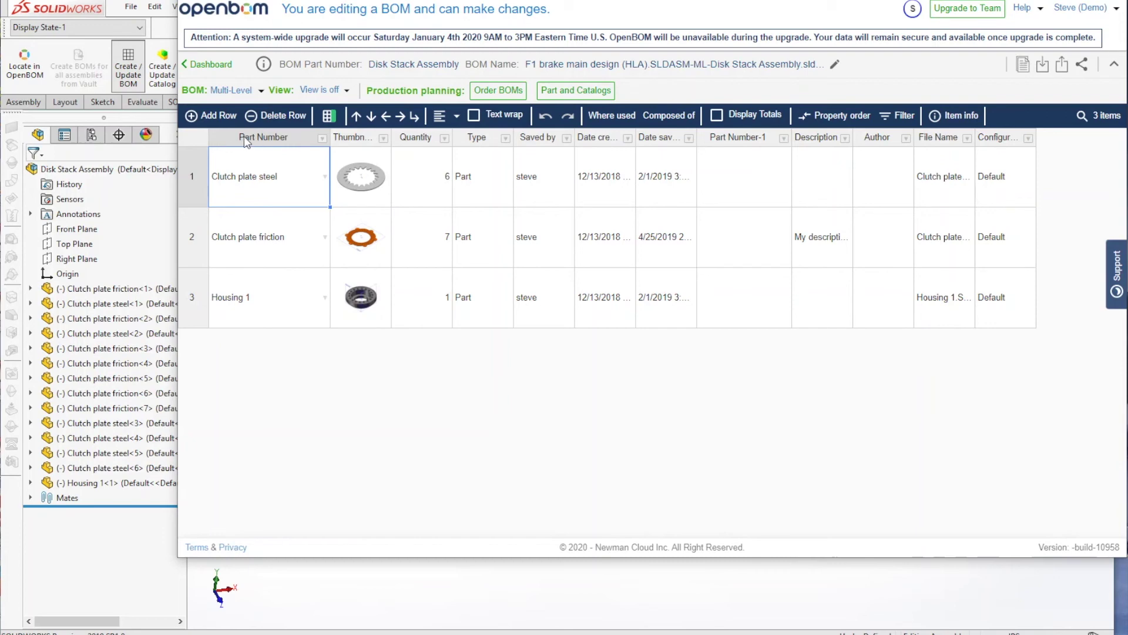
- Confirm Part Number and File Name are now separate properties in their column property info
left_click(322, 139)
left_click(348, 153)
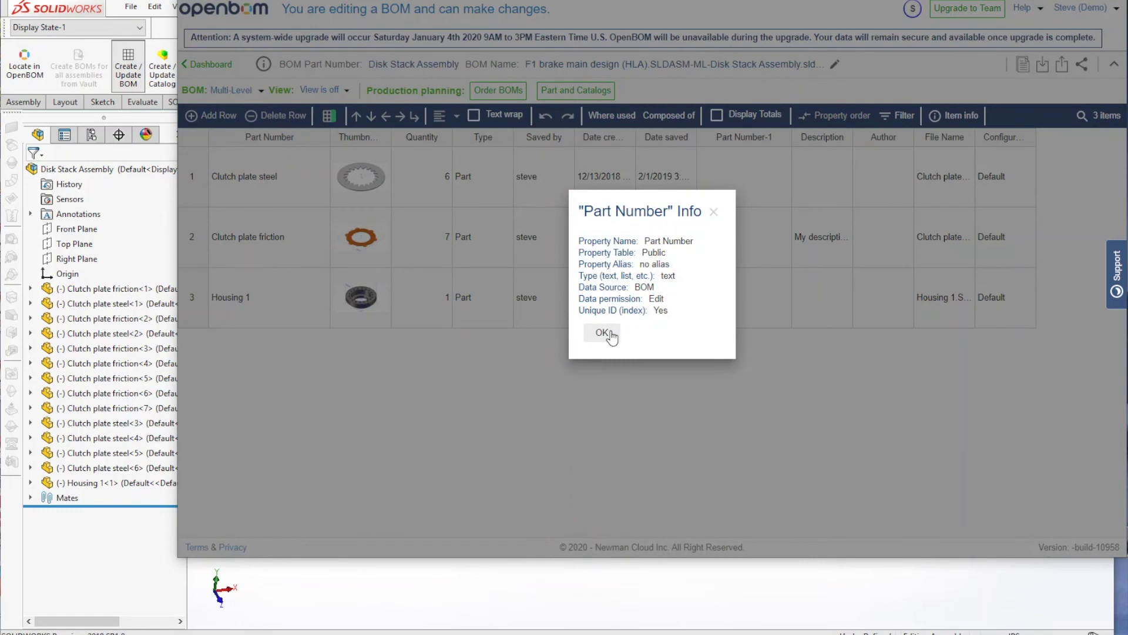
left_click(602, 332)
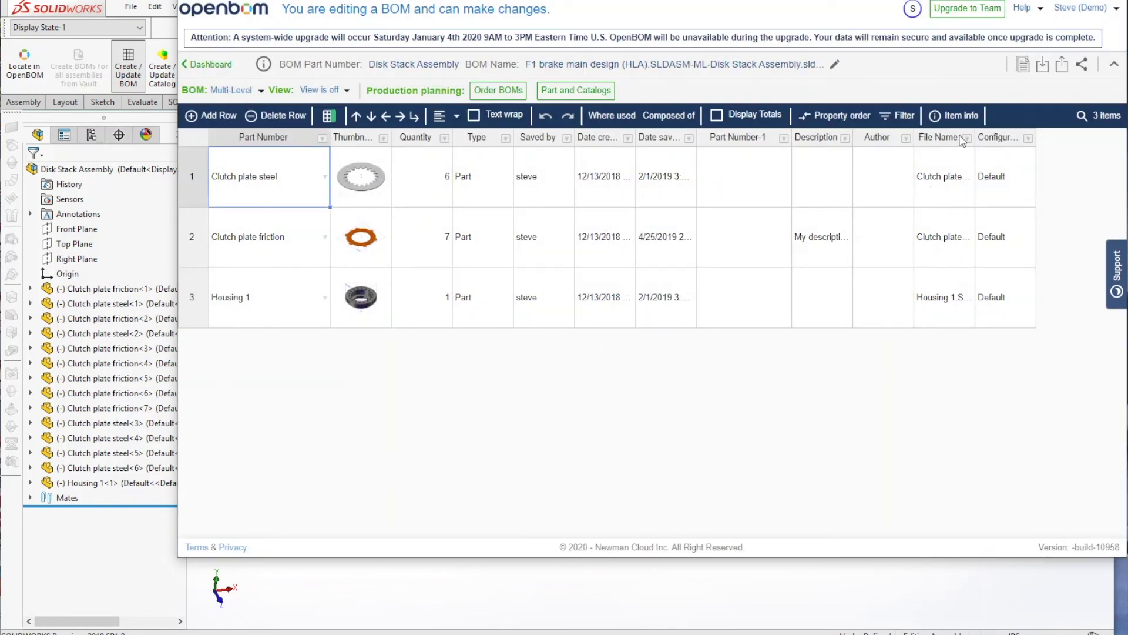
left_click(967, 139)
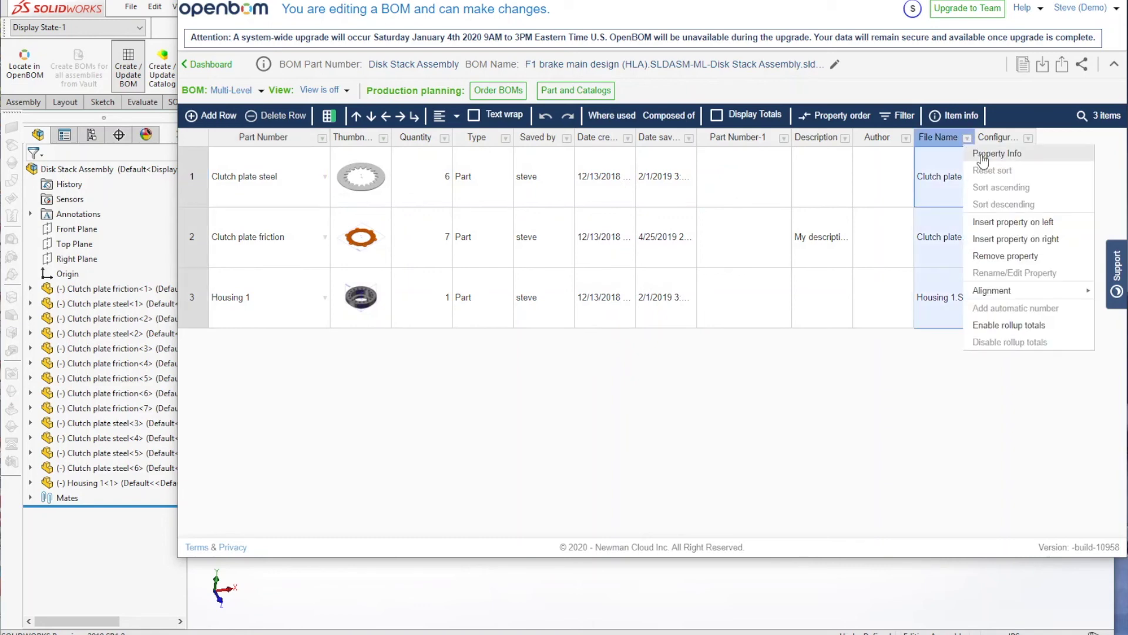
left_click(983, 155)
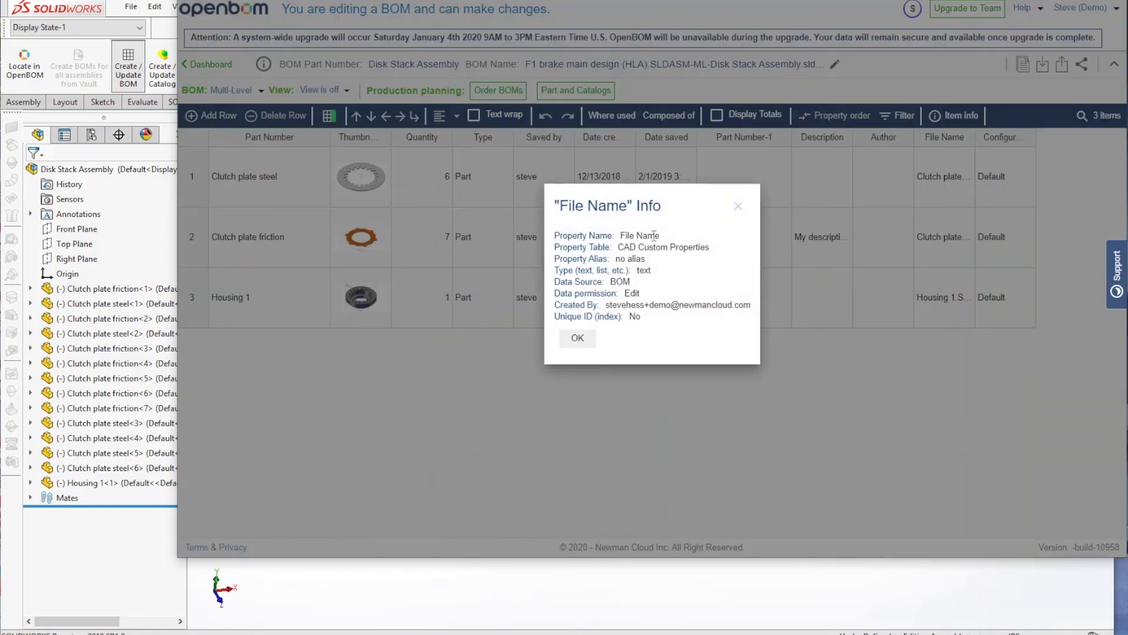
left_click(581, 341)
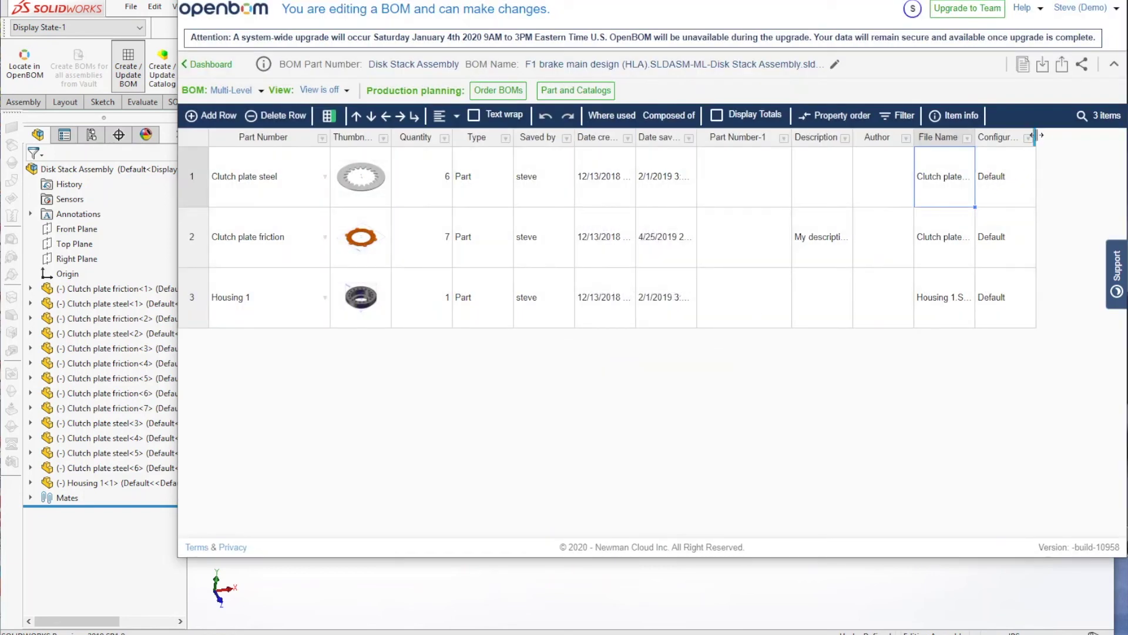
- Widen the Configuration Name column and check its property details
left_click_drag(1036, 135, 1073, 136)
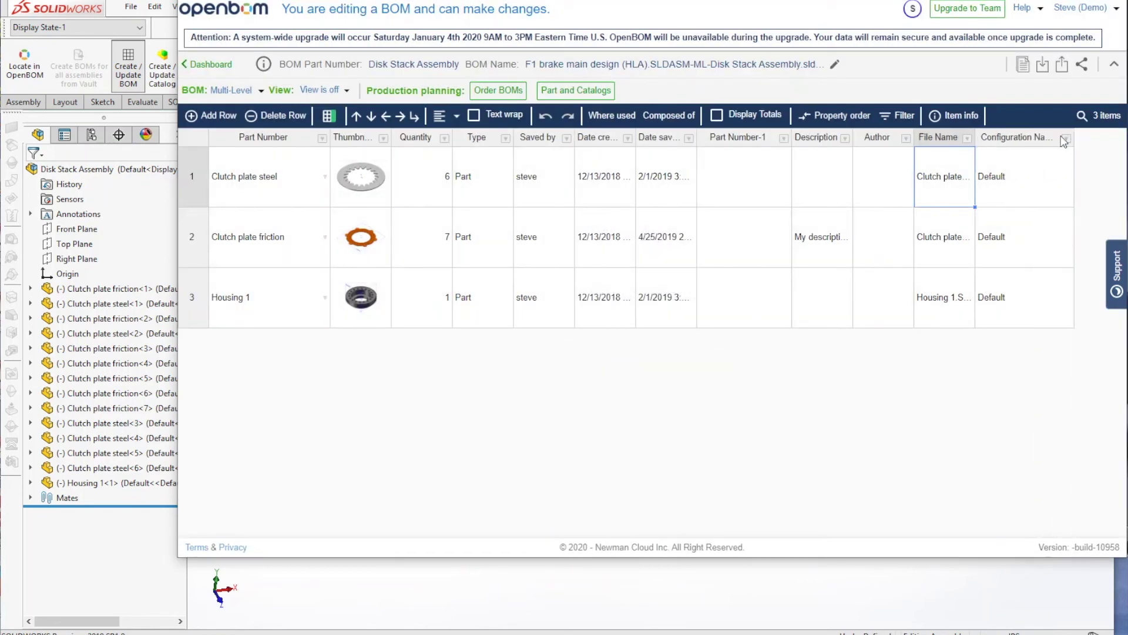
left_click(1066, 139)
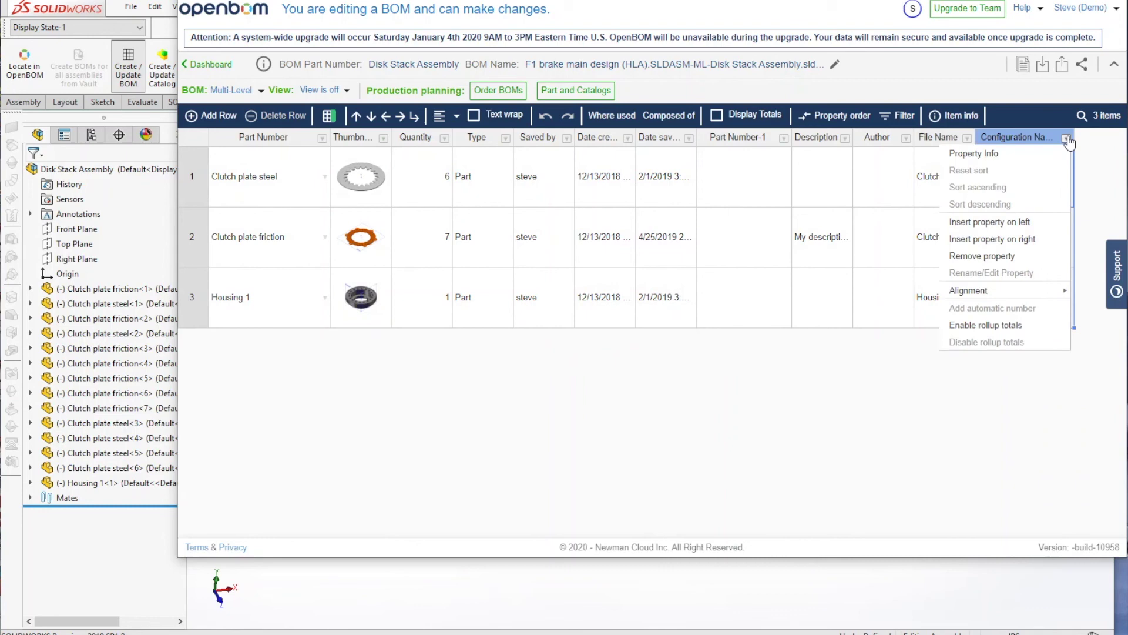
left_click(1006, 154)
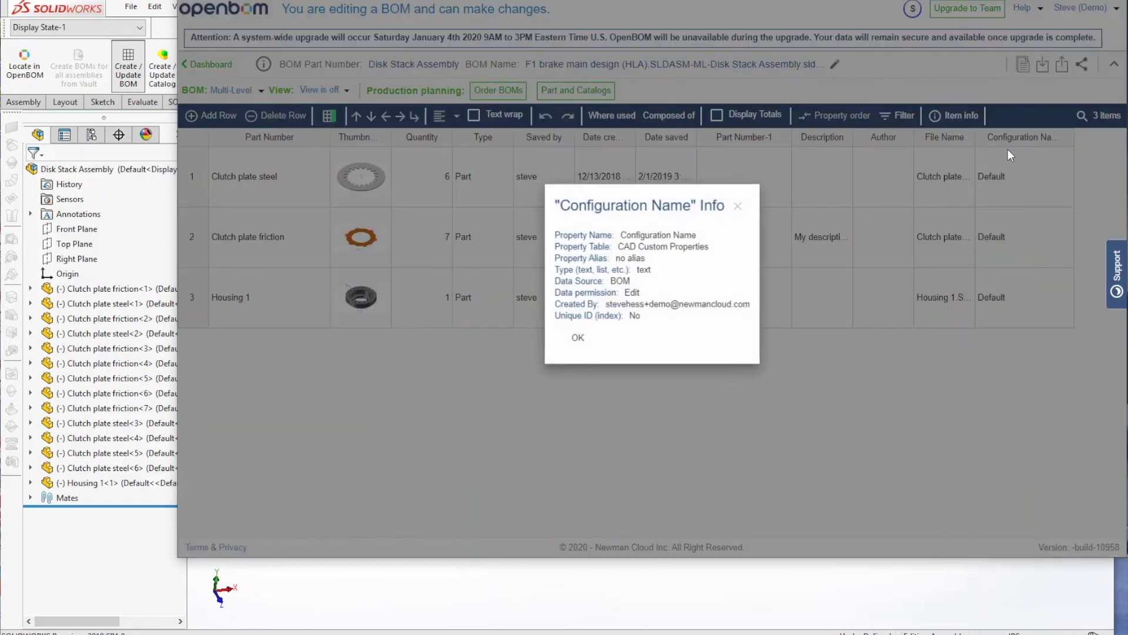
left_click(584, 340)
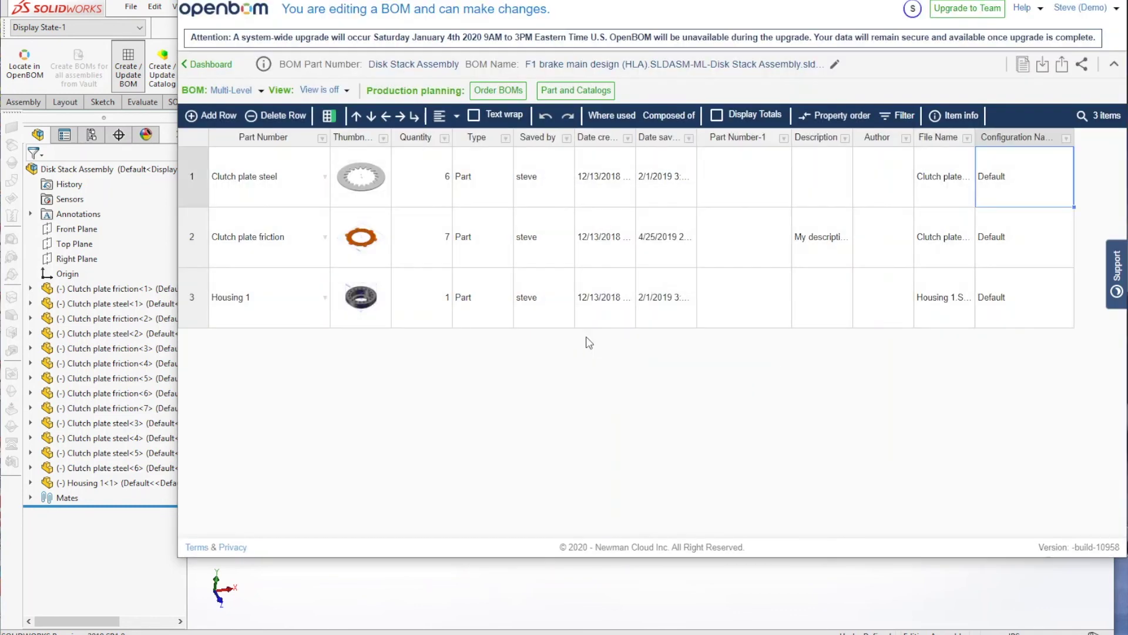